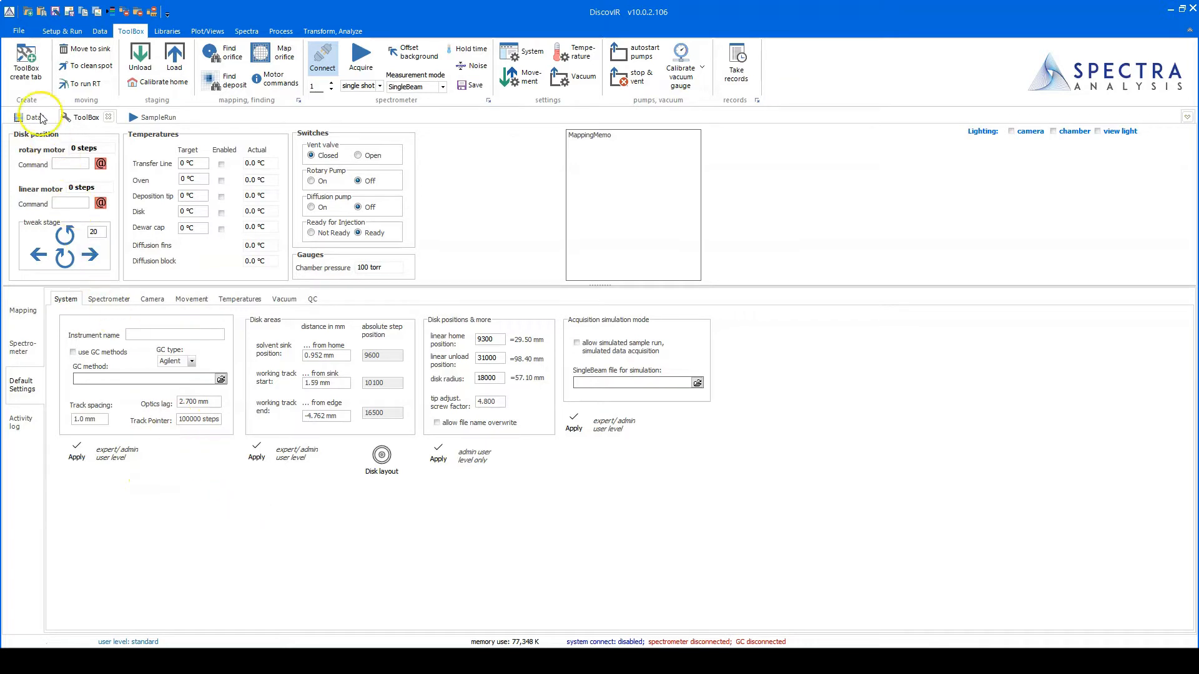
- Open the File pages showing DiscovIR's About page, with version 10.0.2.106 and licensing status
{"action": "left_click", "coordinate": [20, 31]}
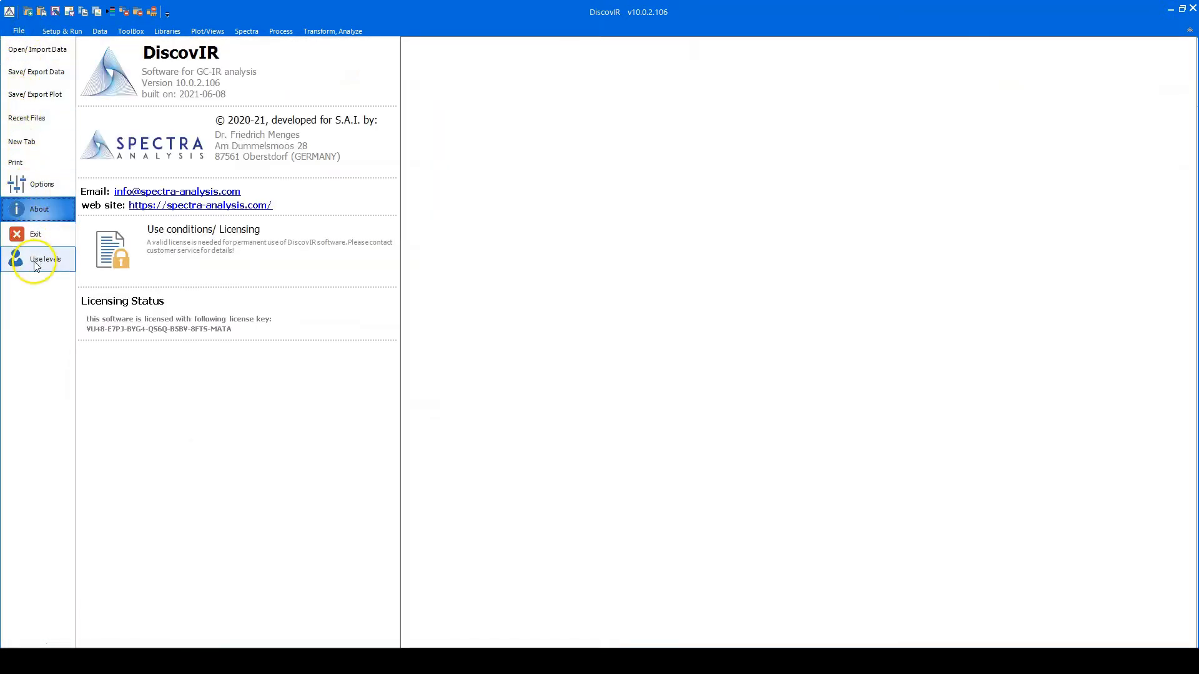
- On the Use levels page, request Expert user, enter the expert password and reveal it
{"action": "left_click", "coordinate": [36, 263]}
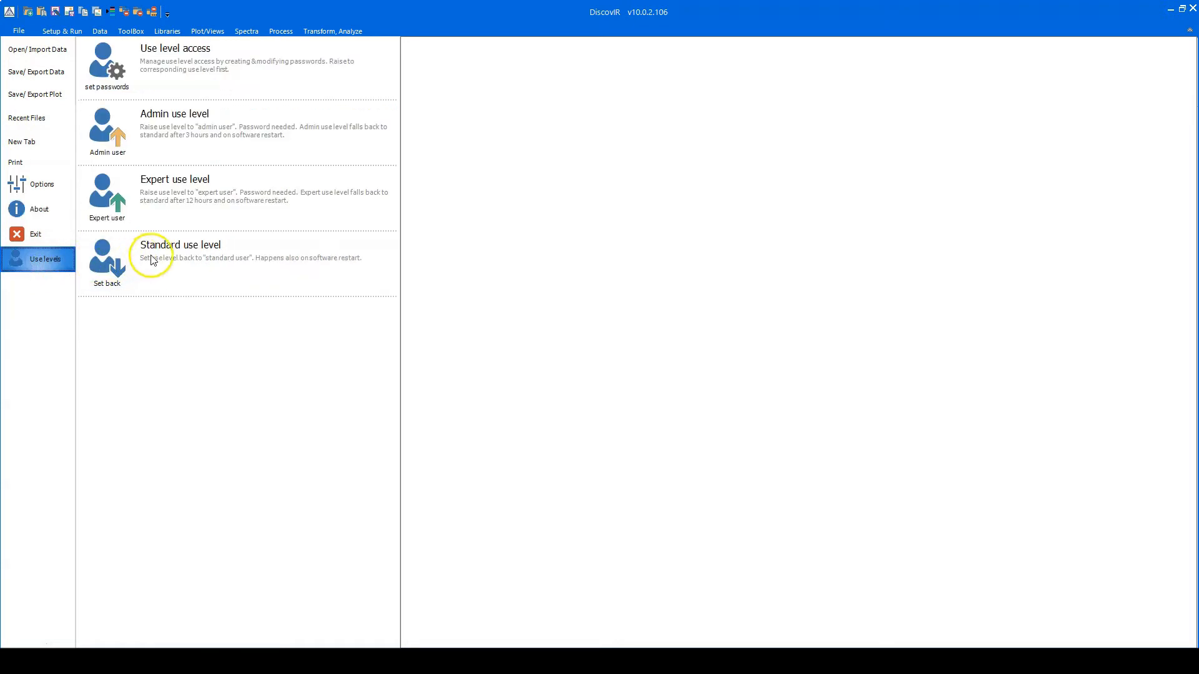
{"action": "left_click", "coordinate": [103, 196]}
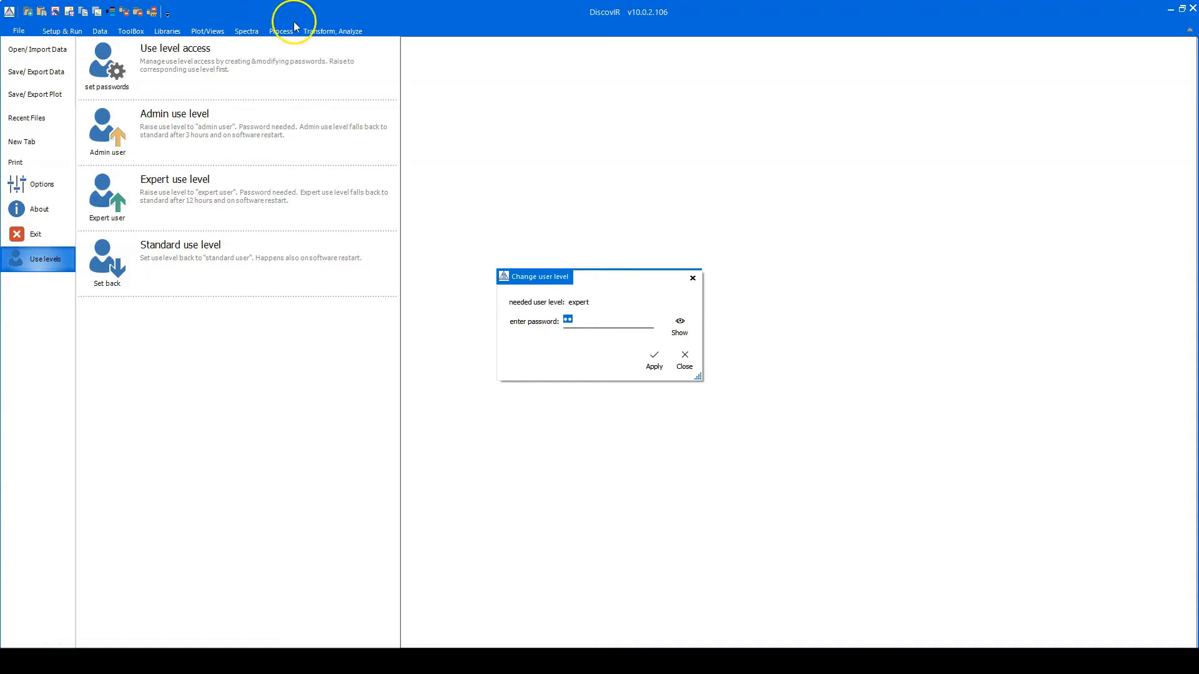
{"action": "type", "text": "a*****"}
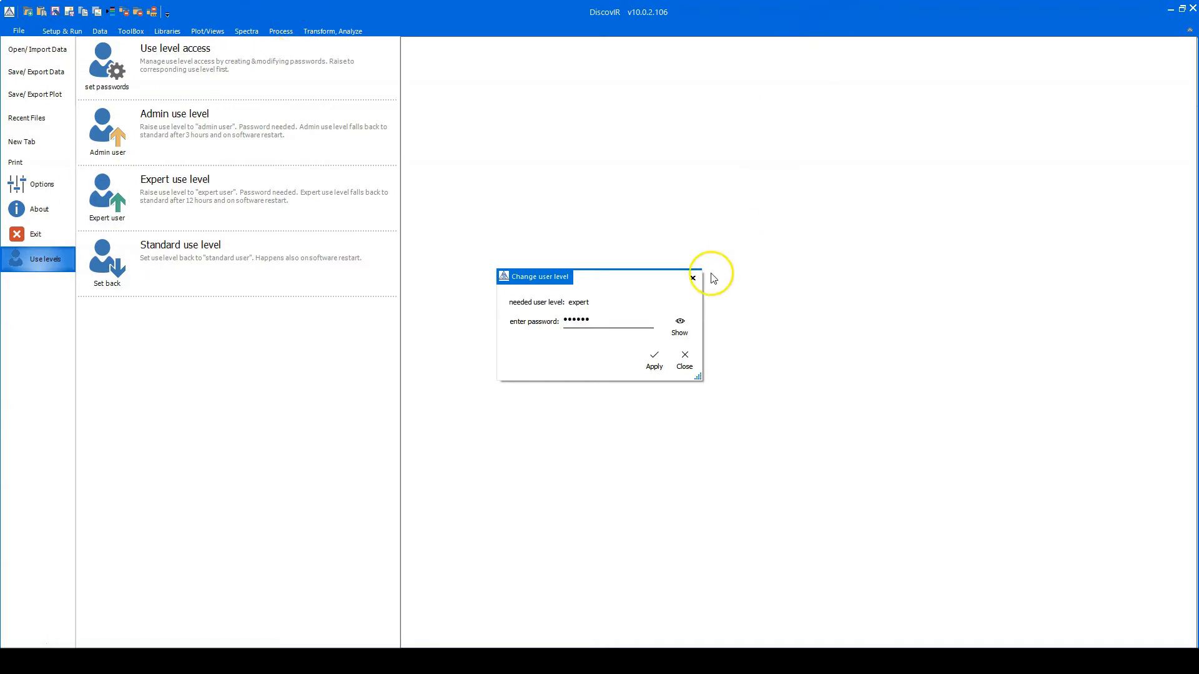
{"action": "left_click", "coordinate": [685, 324]}
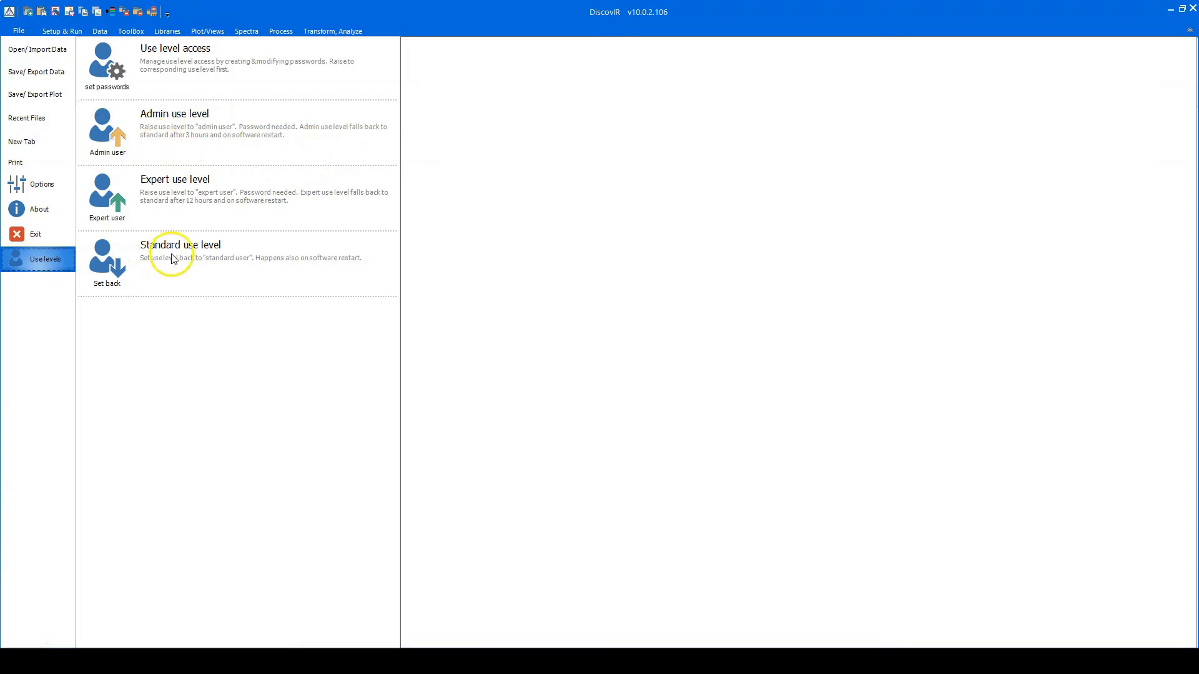
- Re-enter the expert password, check it by revealing it, and apply it
{"action": "left_click", "coordinate": [106, 200]}
{"action": "type", "text": "••••••"}
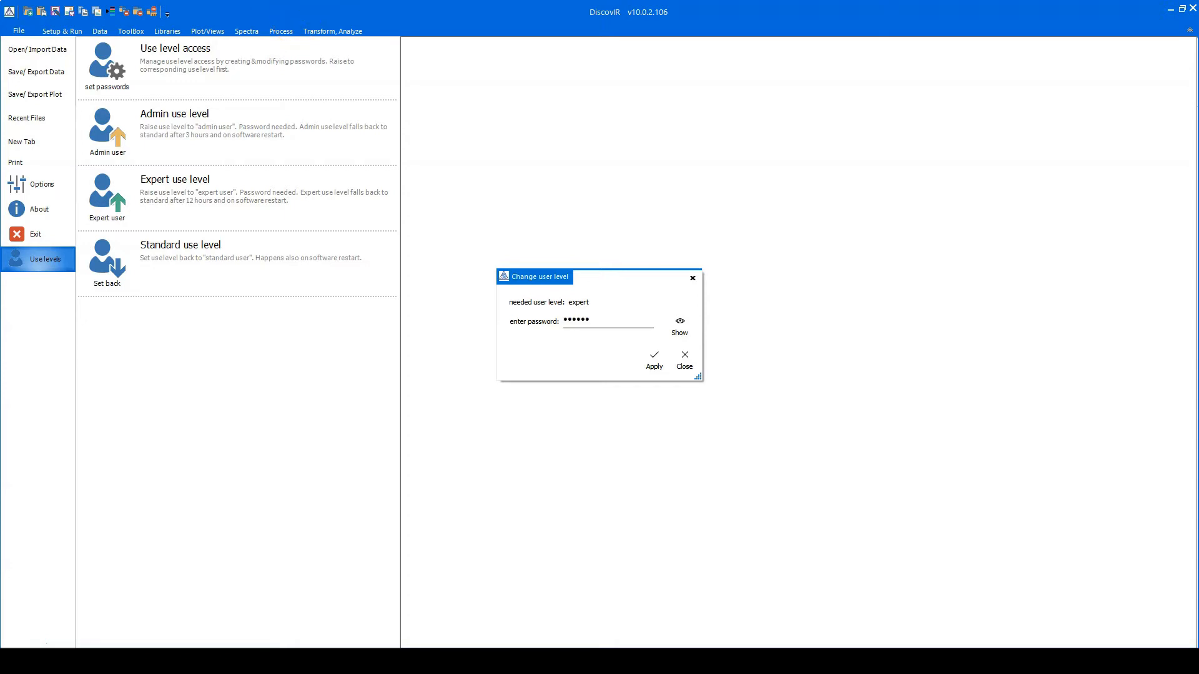
{"action": "left_click", "coordinate": [685, 326]}
{"action": "left_click", "coordinate": [655, 363]}
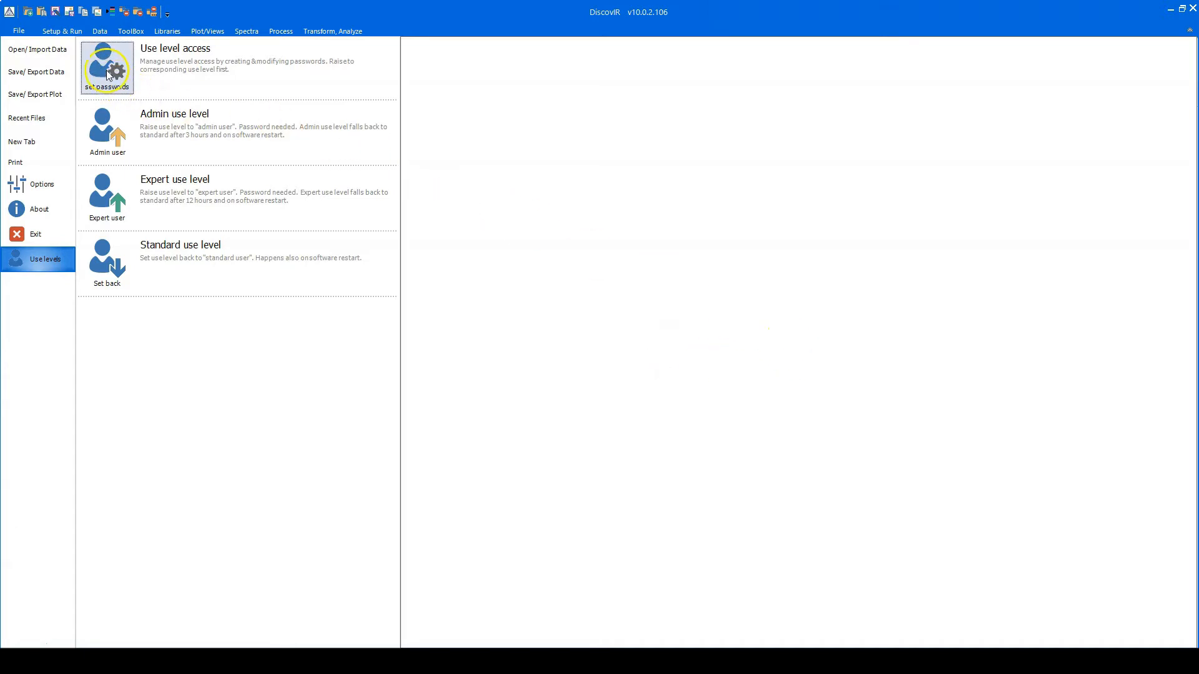
- In the password settings, try to apply an expert password change
{"action": "left_click", "coordinate": [121, 89]}
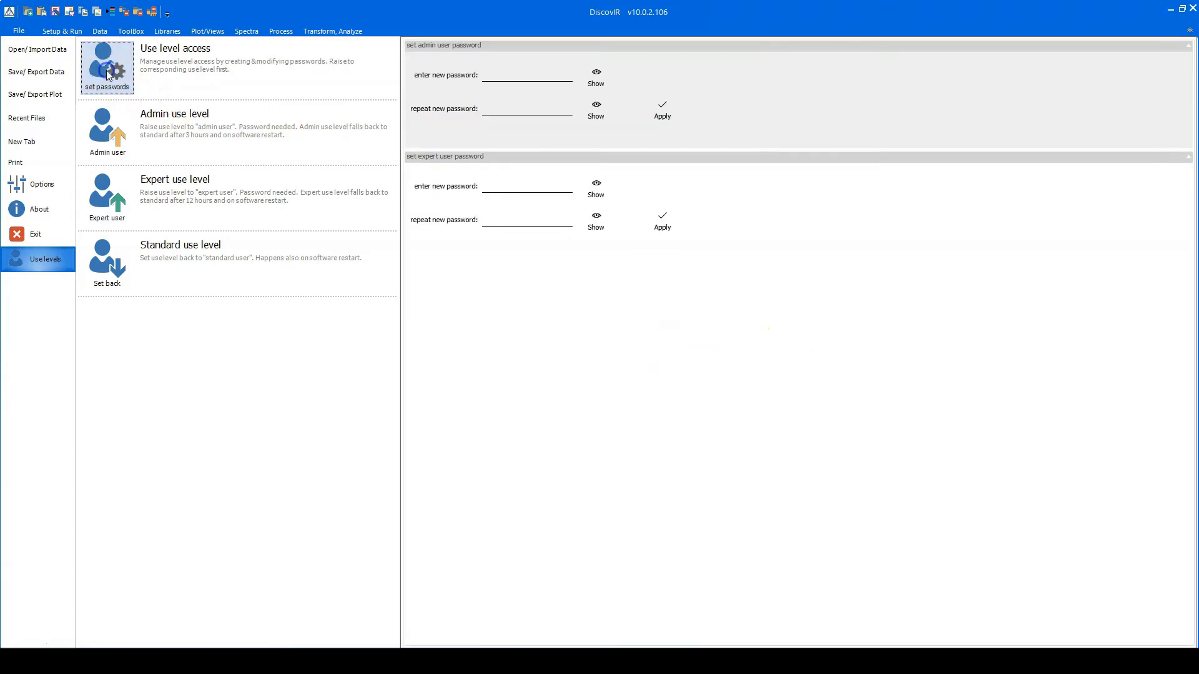
{"action": "left_click", "coordinate": [516, 187]}
{"action": "left_click", "coordinate": [532, 216]}
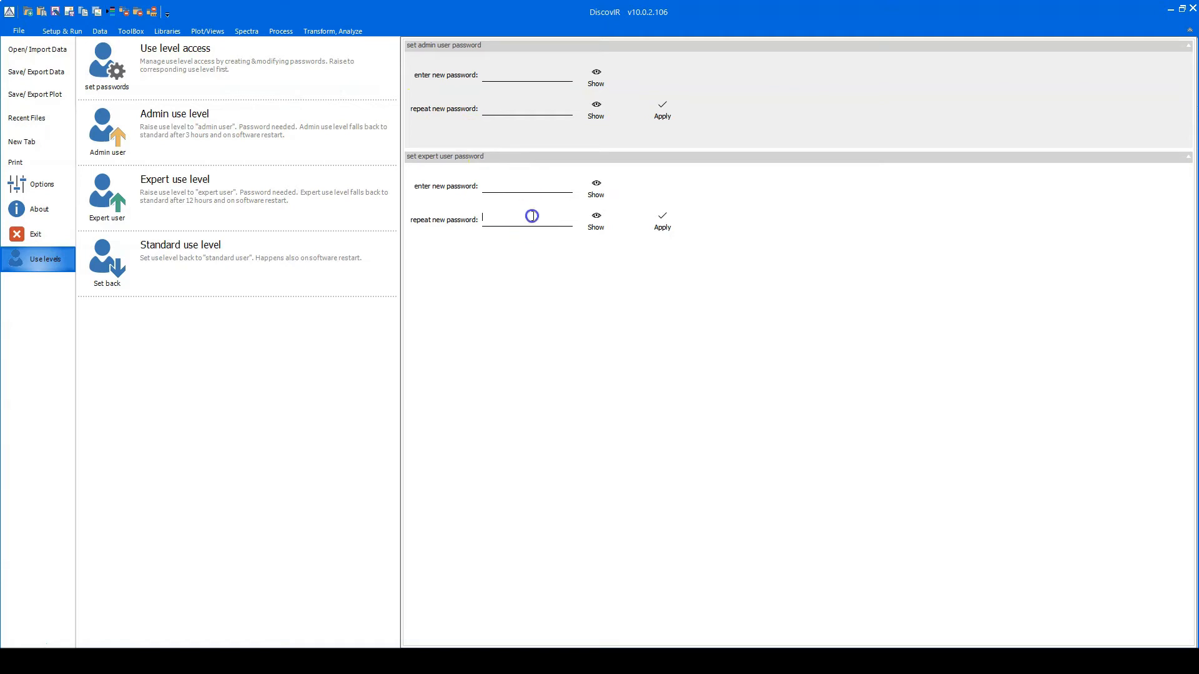
{"action": "left_click", "coordinate": [664, 220]}
- Set the use level back to standard and return to the SampleRun QC view
{"action": "left_click", "coordinate": [110, 268]}
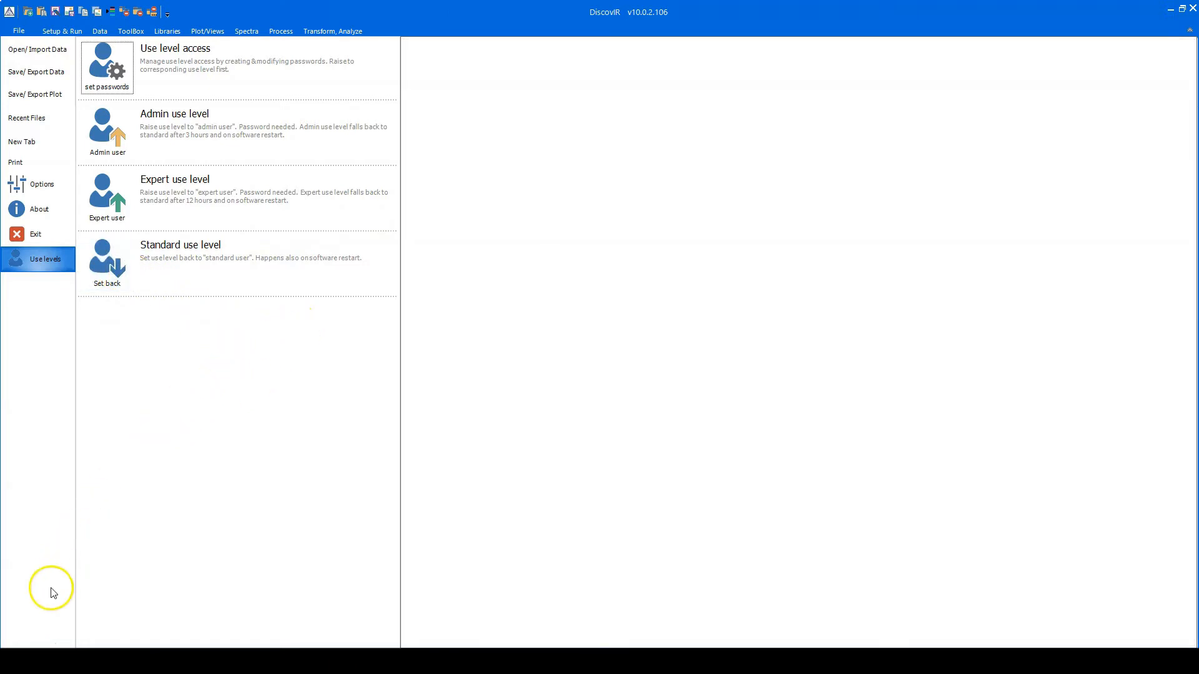
{"action": "left_click", "coordinate": [26, 645]}
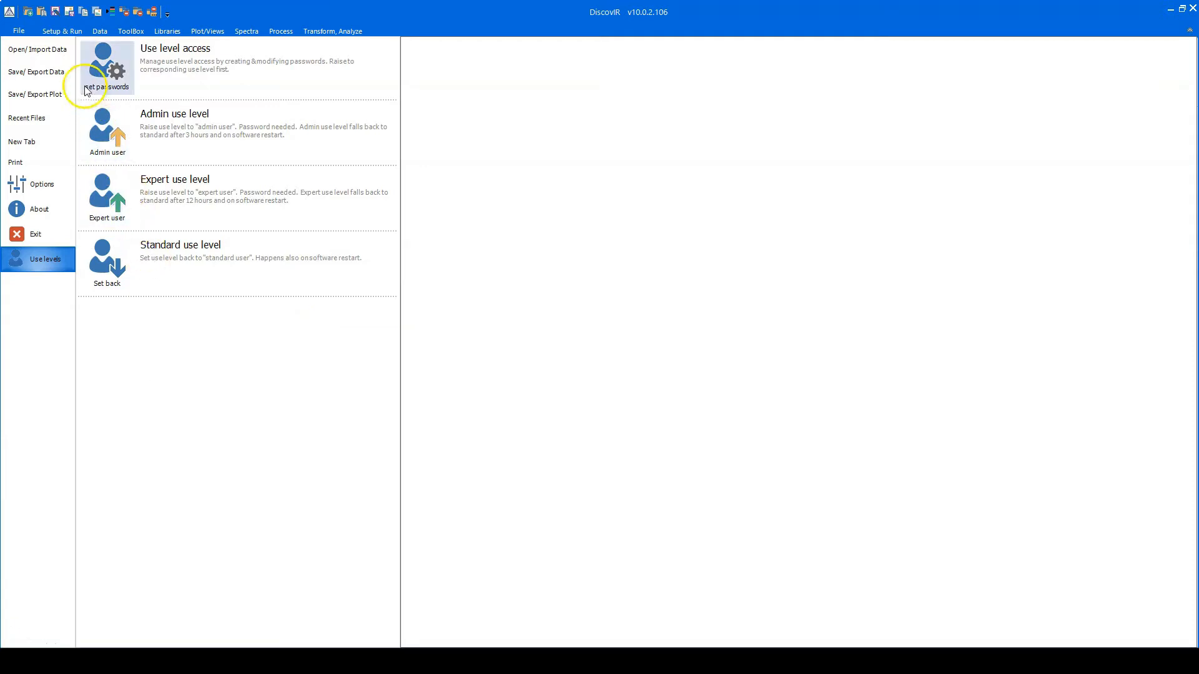
{"action": "left_click", "coordinate": [71, 32]}
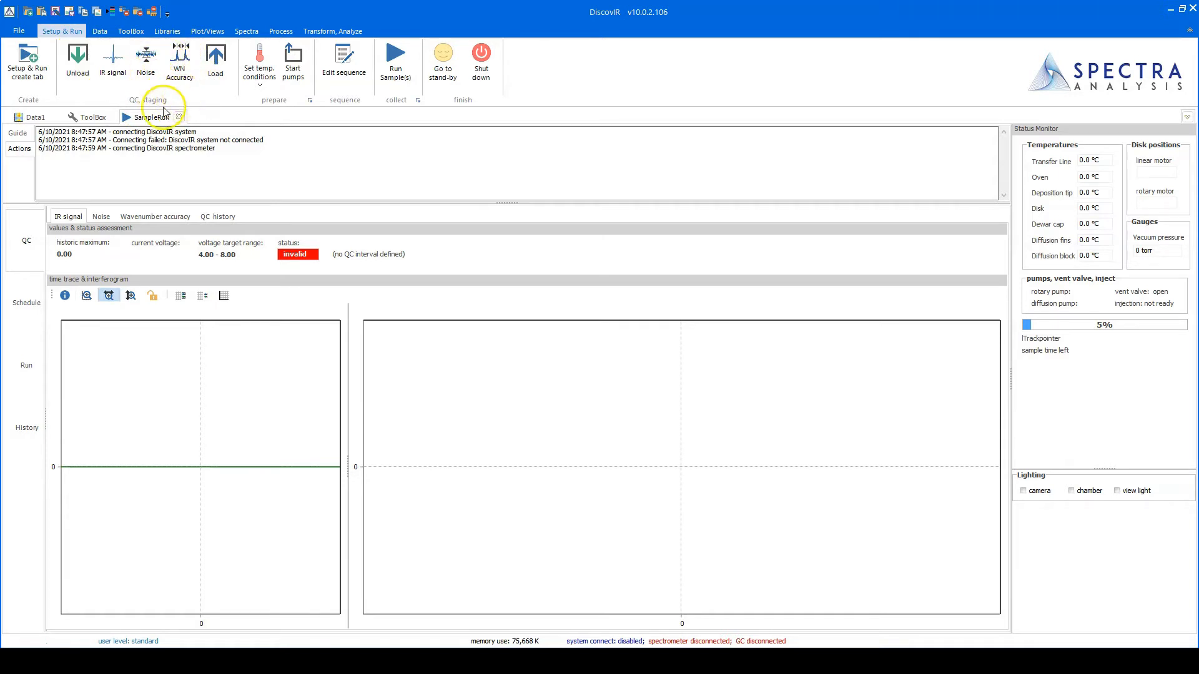
- In ToolBox QC default settings, set the noise QC interval to every week and apply with password
{"action": "left_click", "coordinate": [86, 118]}
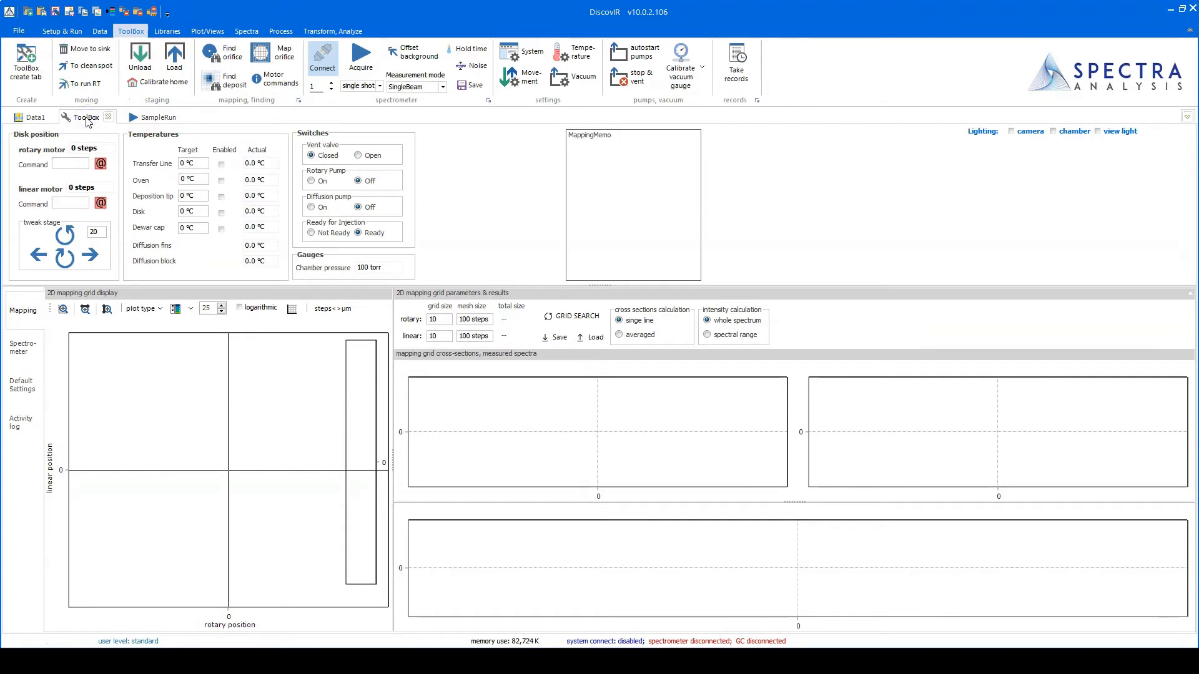
{"action": "left_click", "coordinate": [31, 388]}
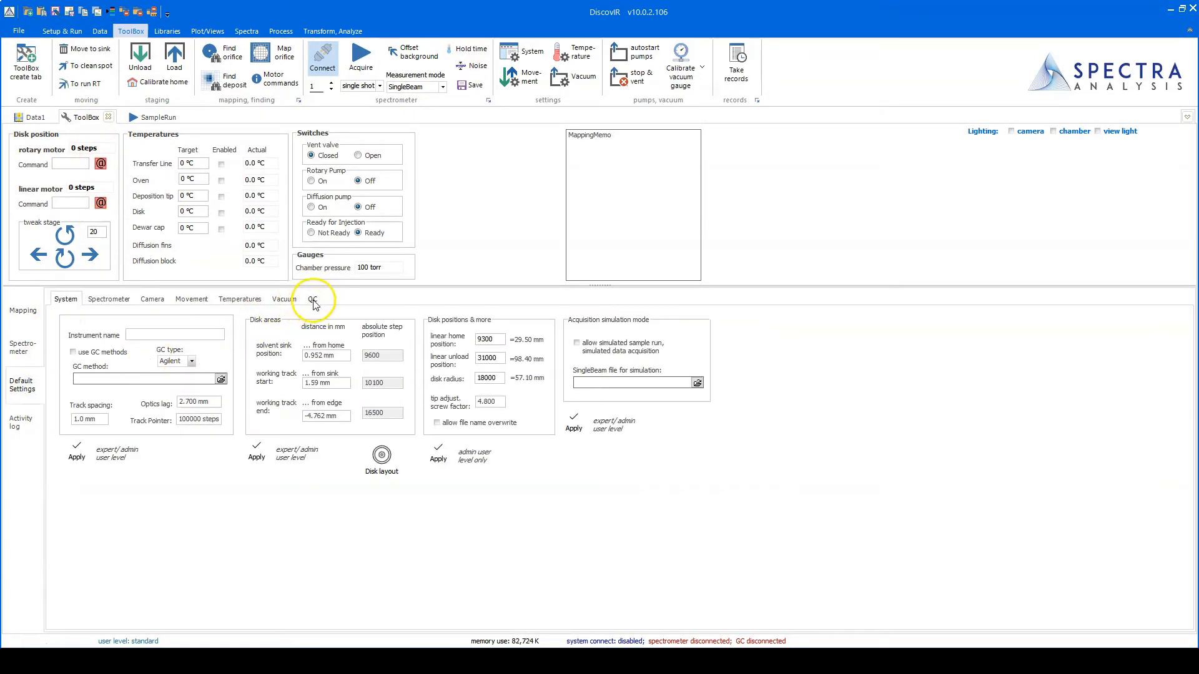
{"action": "left_click", "coordinate": [313, 300]}
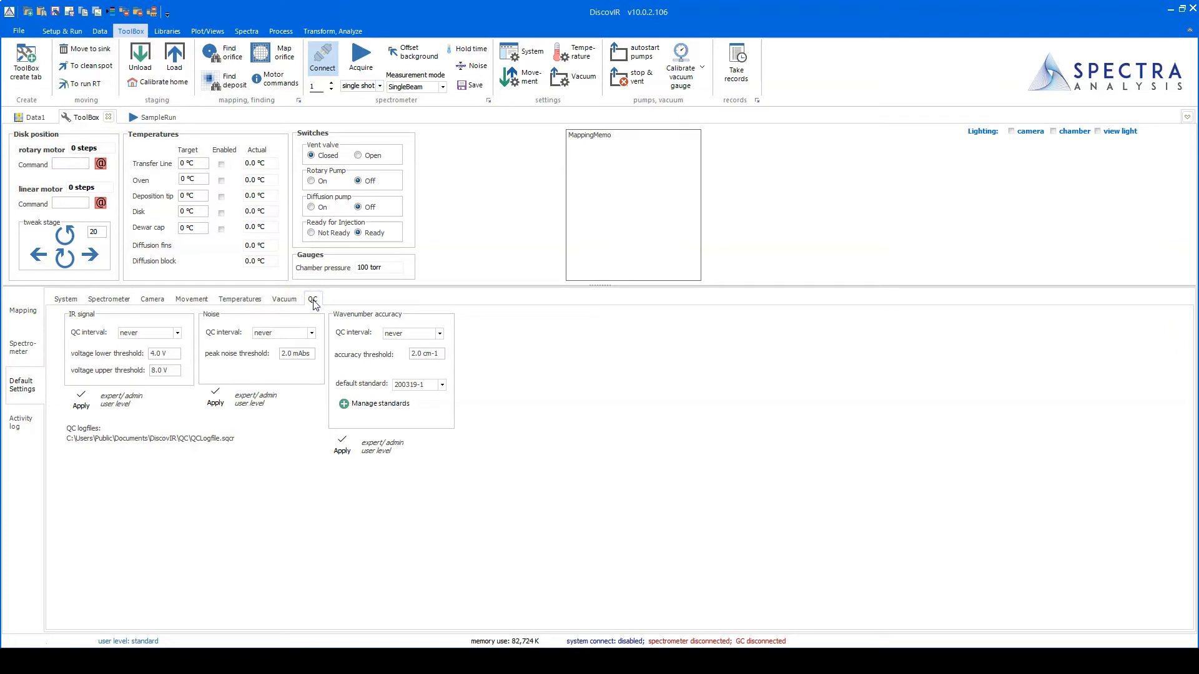
{"action": "left_click", "coordinate": [178, 336]}
{"action": "left_click", "coordinate": [310, 335]}
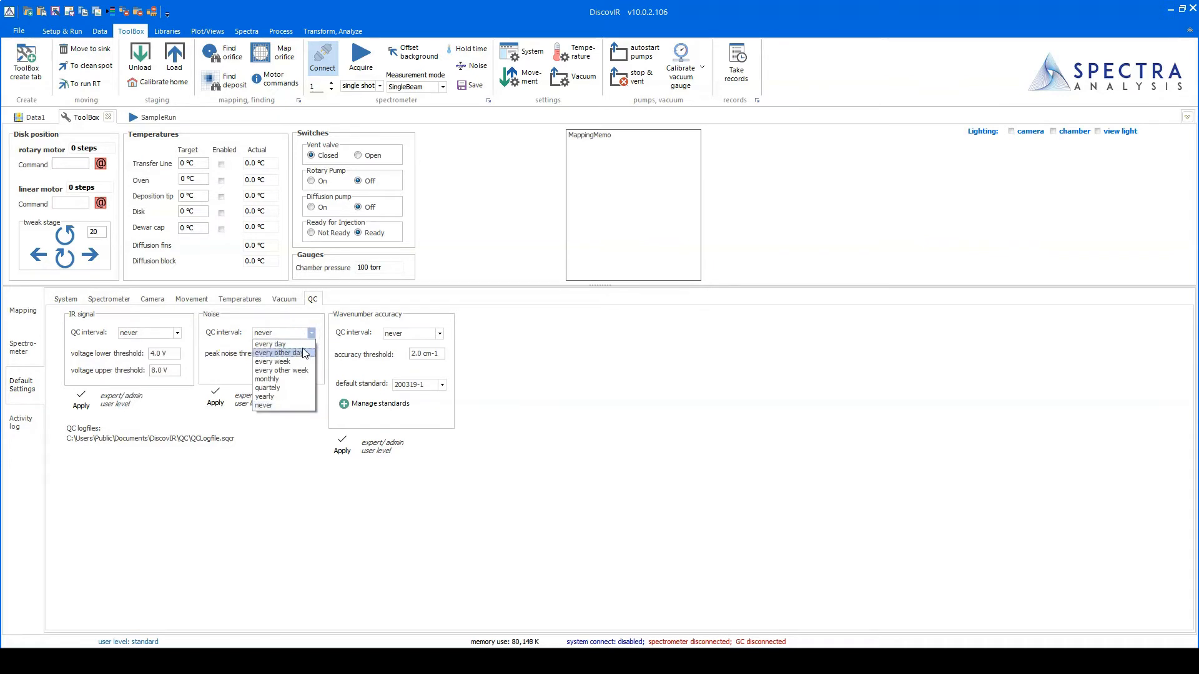
{"action": "left_click", "coordinate": [296, 362]}
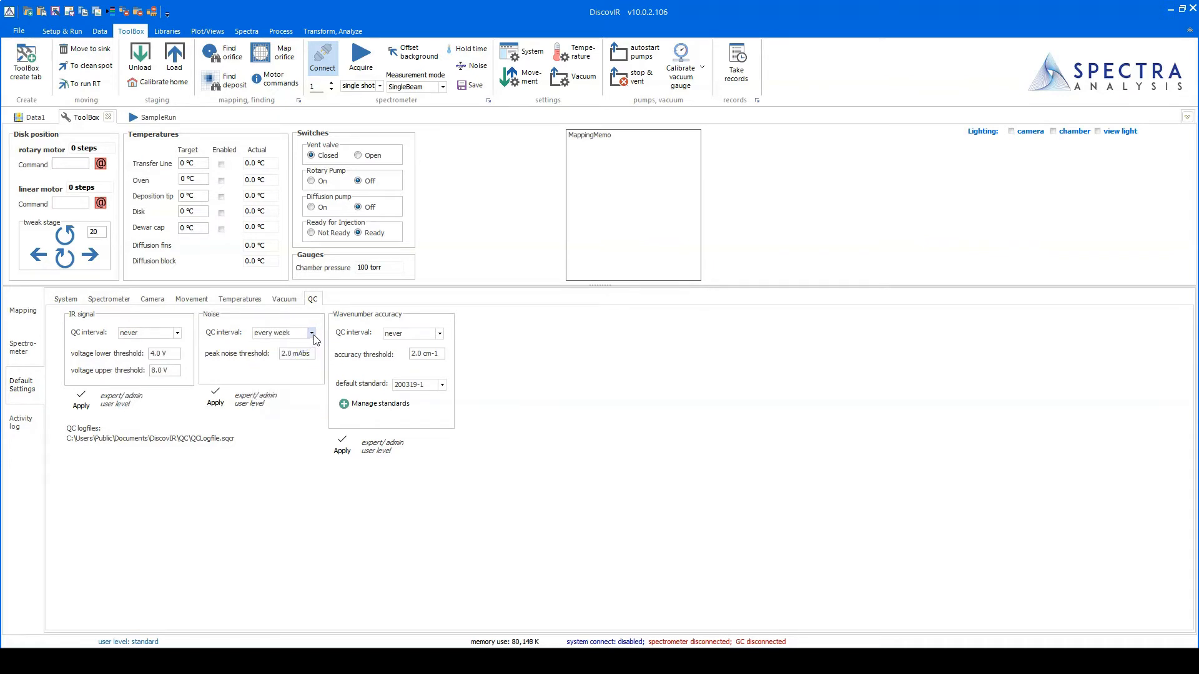
{"action": "left_click", "coordinate": [215, 399]}
{"action": "left_click", "coordinate": [628, 322]}
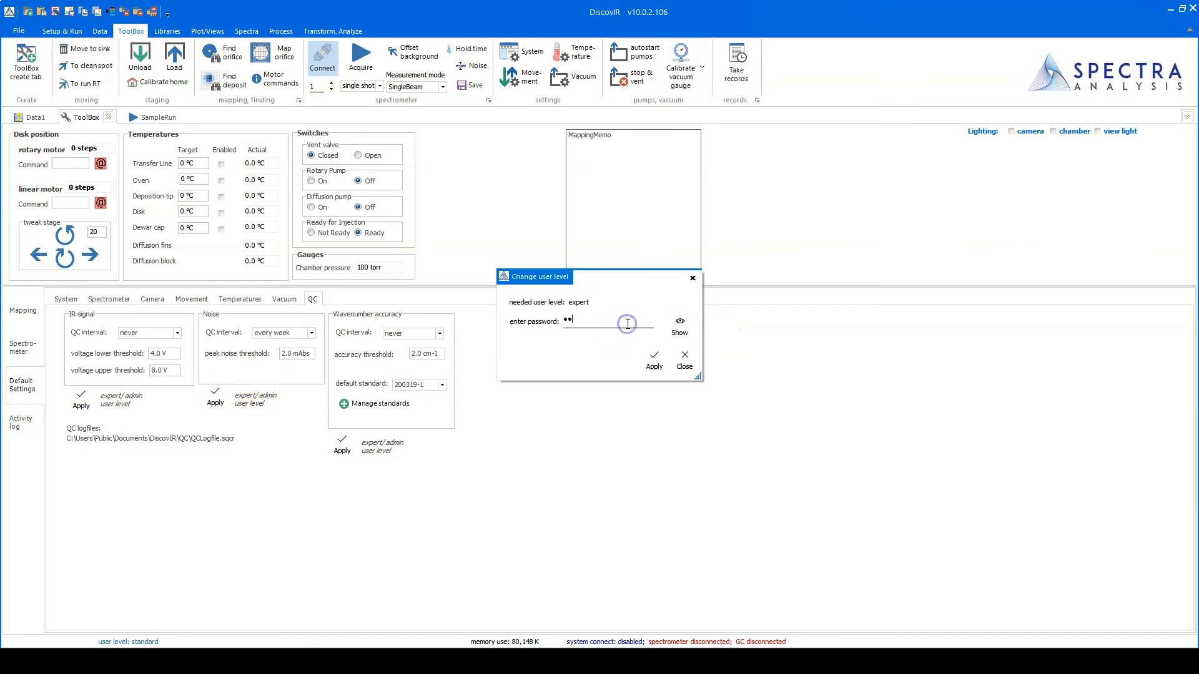
{"action": "left_click", "coordinate": [654, 359]}
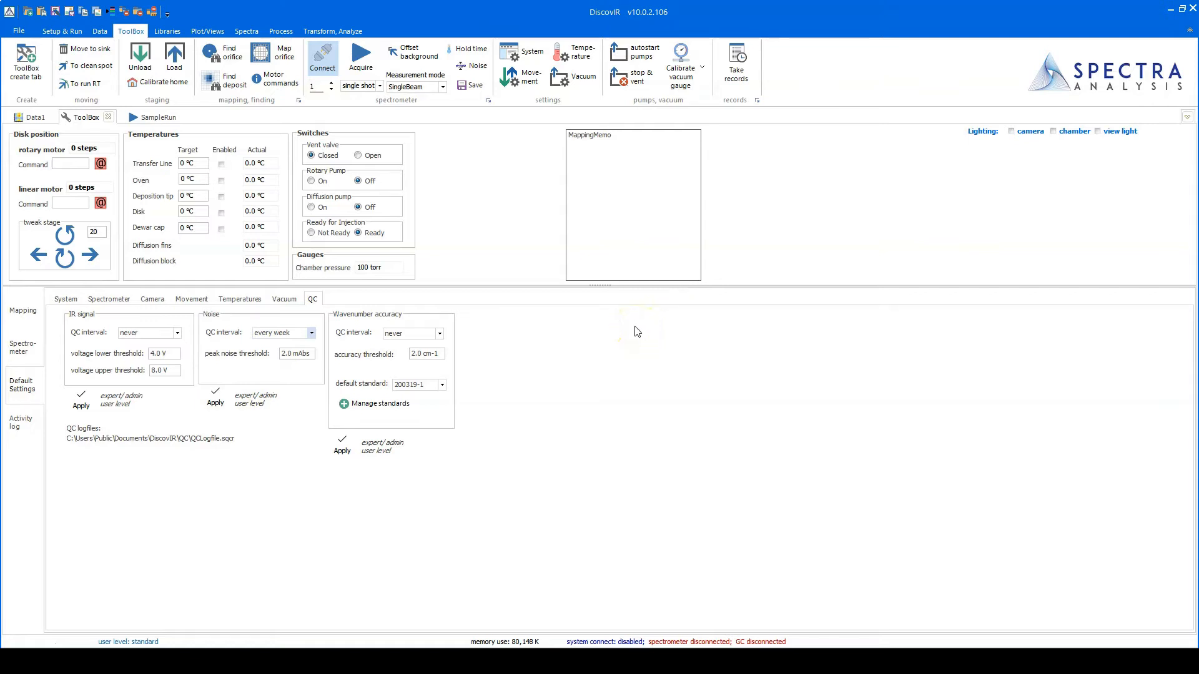
- Keep 200319-1 as the default wavenumber standard and view its SampleRun accuracy table
{"action": "left_click", "coordinate": [439, 334]}
{"action": "left_click", "coordinate": [441, 384]}
{"action": "left_click", "coordinate": [423, 396]}
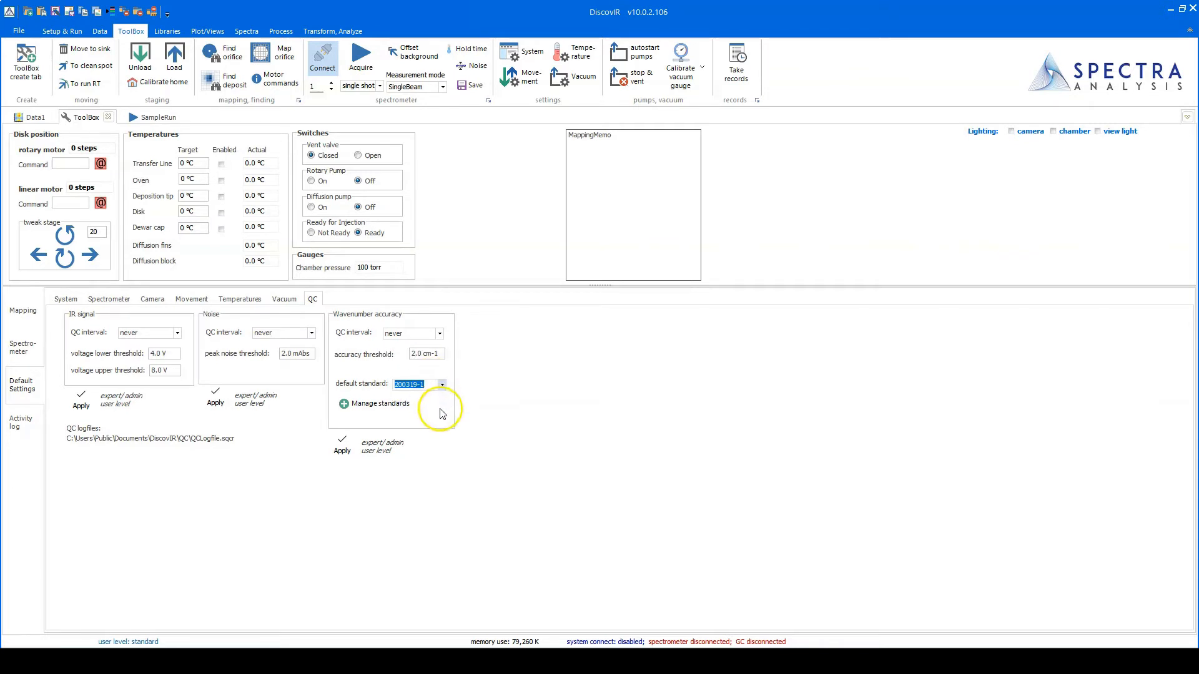
{"action": "left_click", "coordinate": [155, 117]}
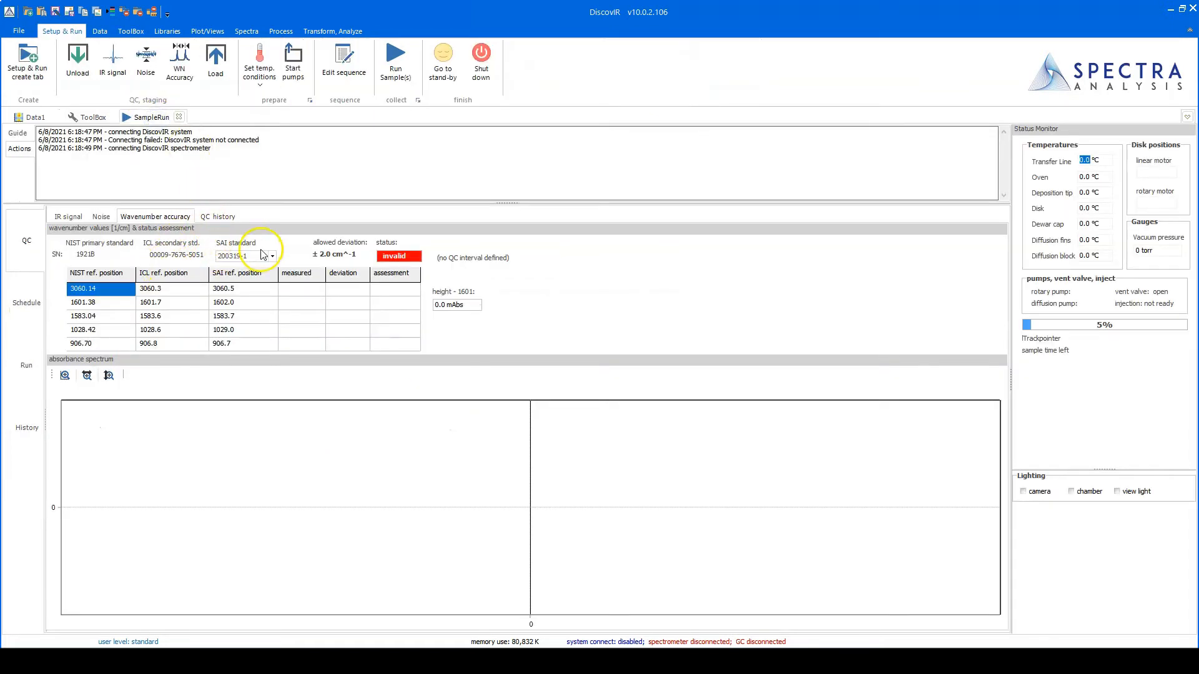
- Confirm the SAI standard stays 200319-1, then go back to the ToolBox
{"action": "left_click", "coordinate": [272, 257]}
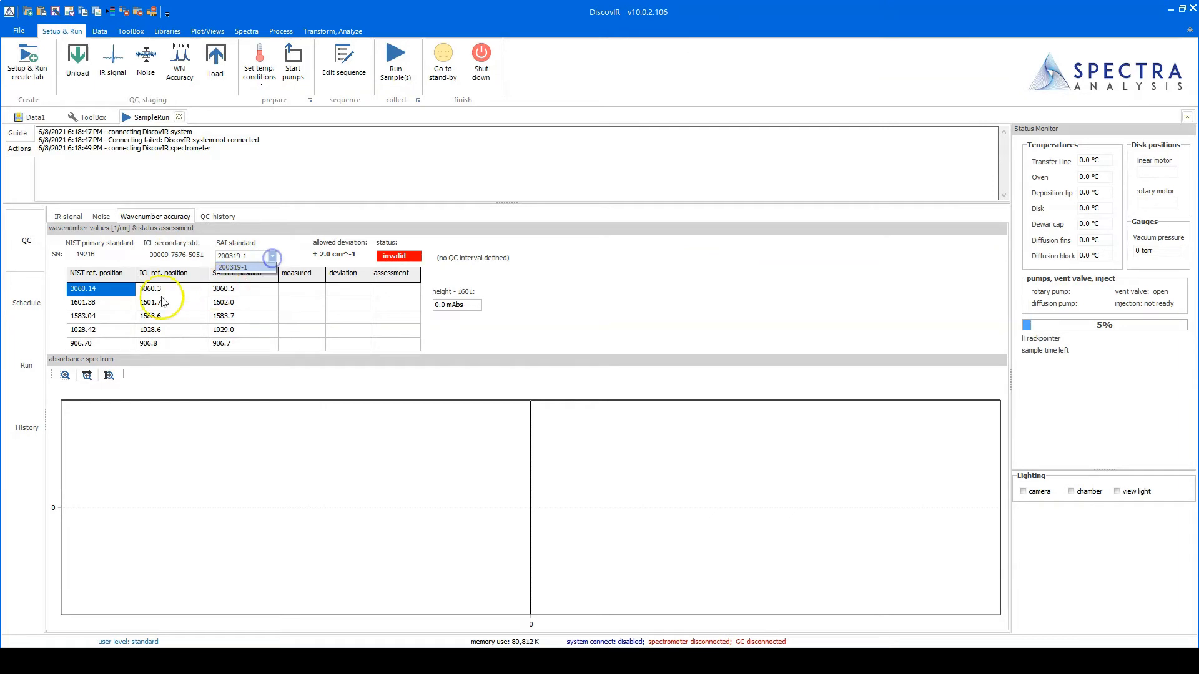
{"action": "left_click", "coordinate": [100, 290]}
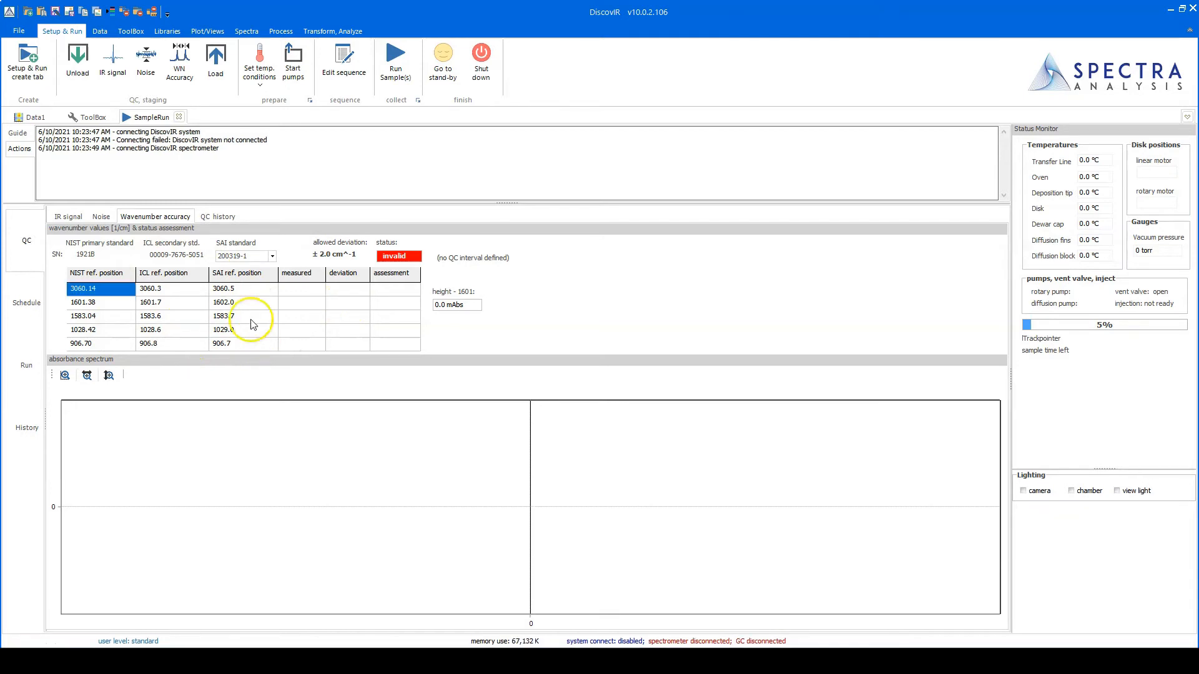
{"action": "left_click", "coordinate": [88, 118]}
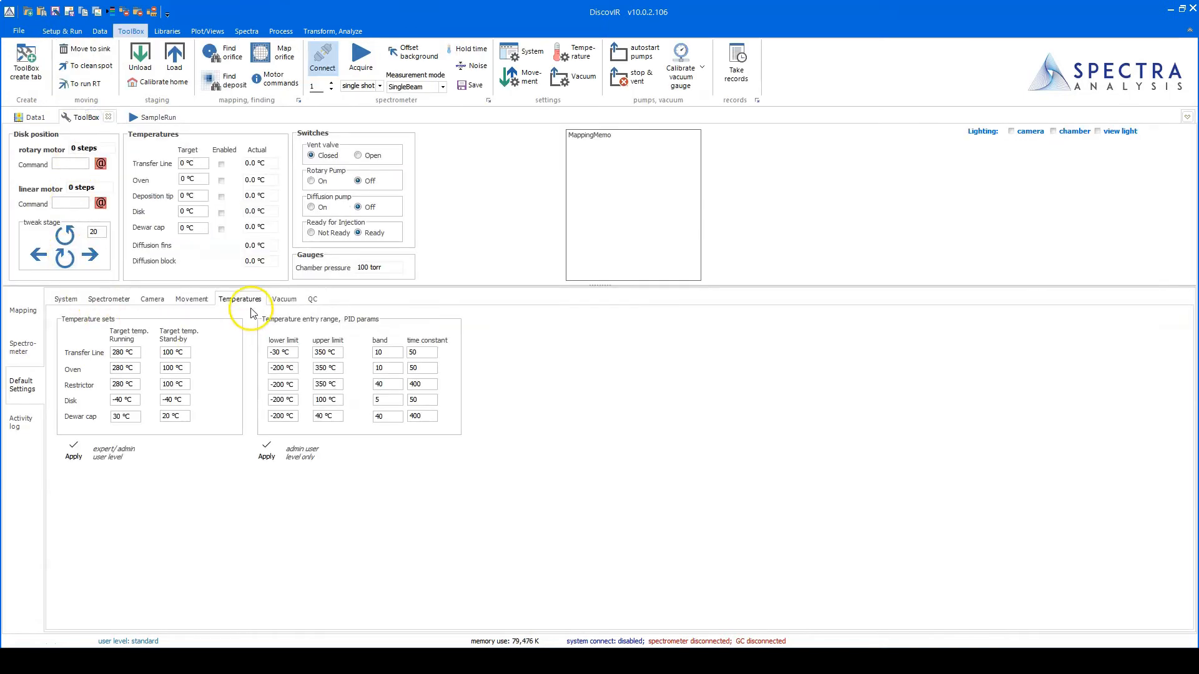